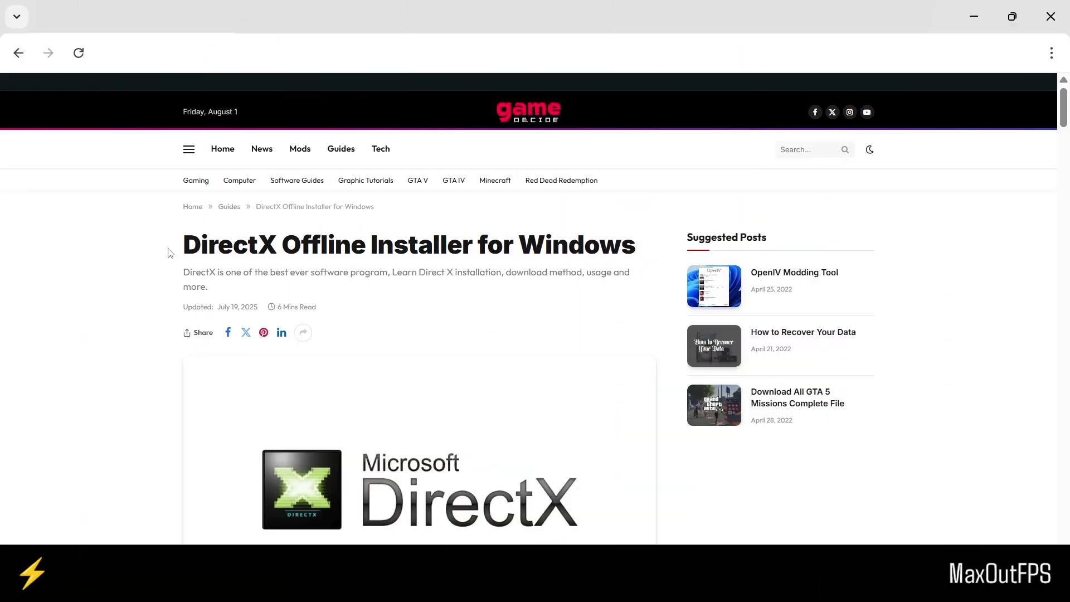
# Step: Start the DirectX Offline Installer download from the GameDecide page
pyautogui.moveTo(172, 249); pyautogui.dragTo(475, 240)
pyautogui.click(475, 241)
pyautogui.moveTo(1064, 107); pyautogui.dragTo(1068, 413)
pyautogui.click(219, 270)
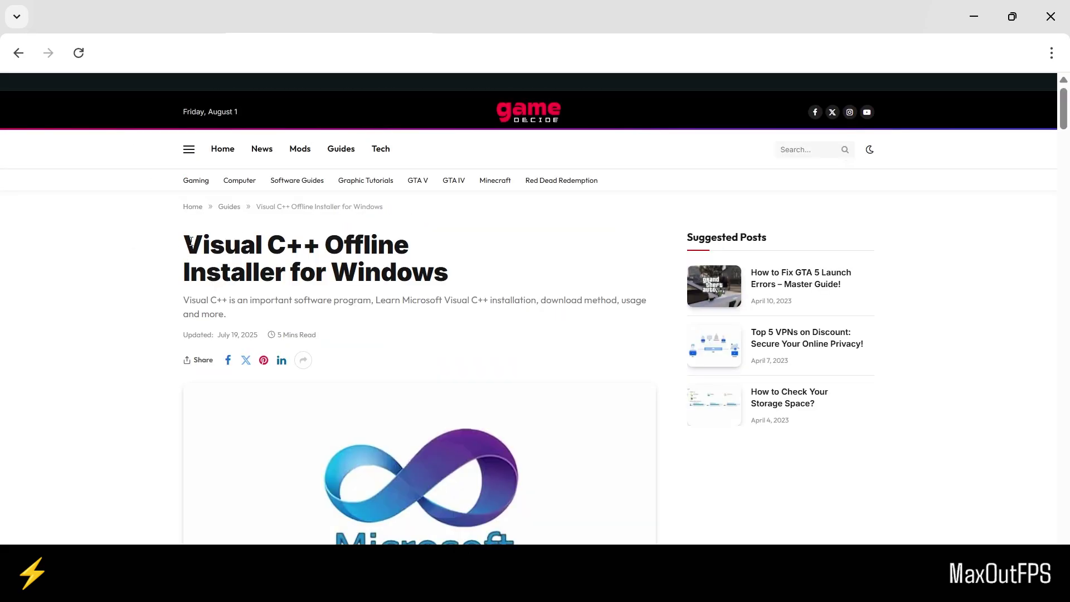
# Step: Minimize the browser and select the DirectX and Visul Program folders in Important Apps
pyautogui.scroll(-20, 412, 252)
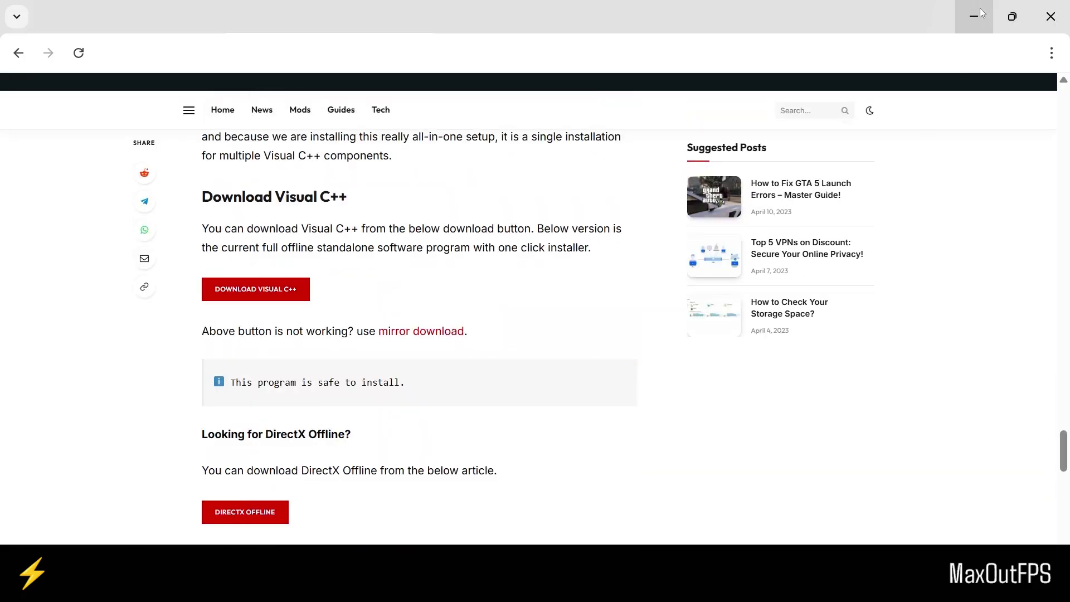
pyautogui.click(982, 12)
pyautogui.moveTo(275, 283); pyautogui.dragTo(162, 119)
# Step: Run DXSETUP.exe from the DirectX folder, accept the licence, and install DirectX to completion
pyautogui.click(239, 277)
pyautogui.doubleClick(167, 146)
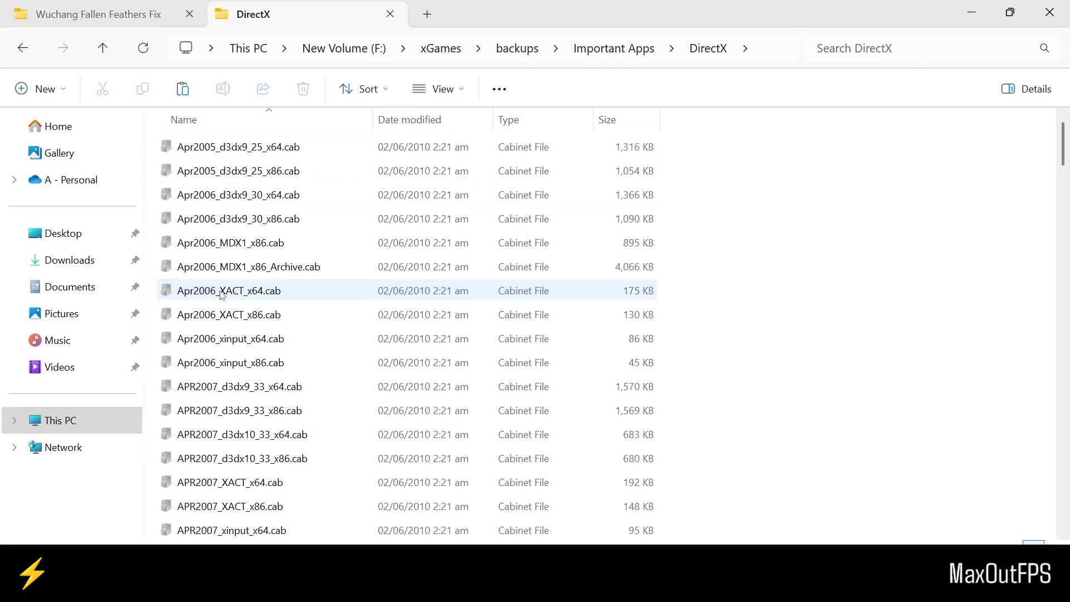
pyautogui.moveTo(1064, 156); pyautogui.dragTo(1063, 302)
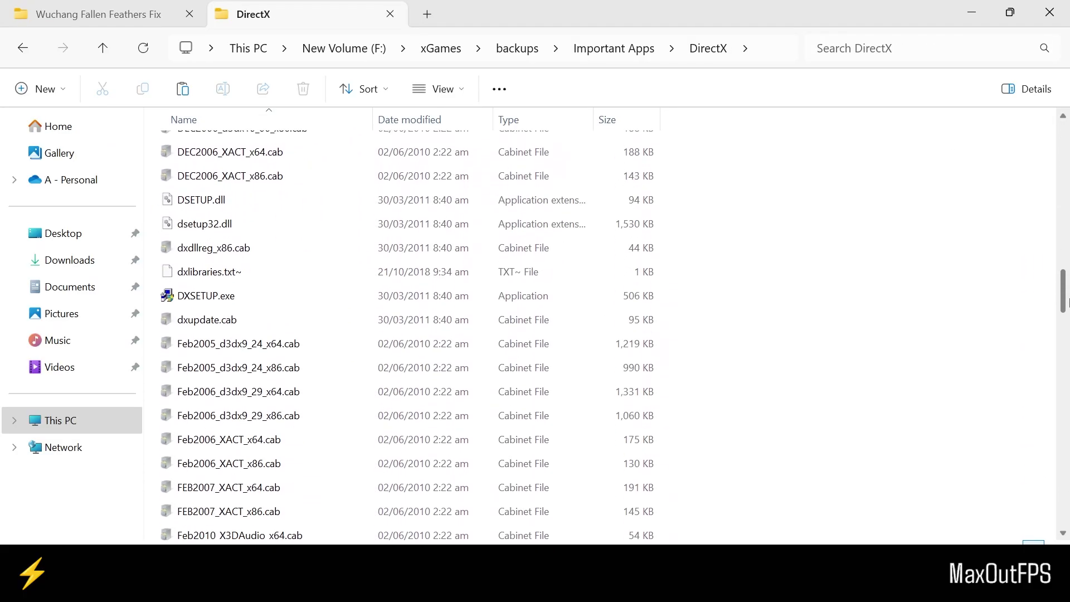
pyautogui.doubleClick(172, 297)
pyautogui.click(227, 307)
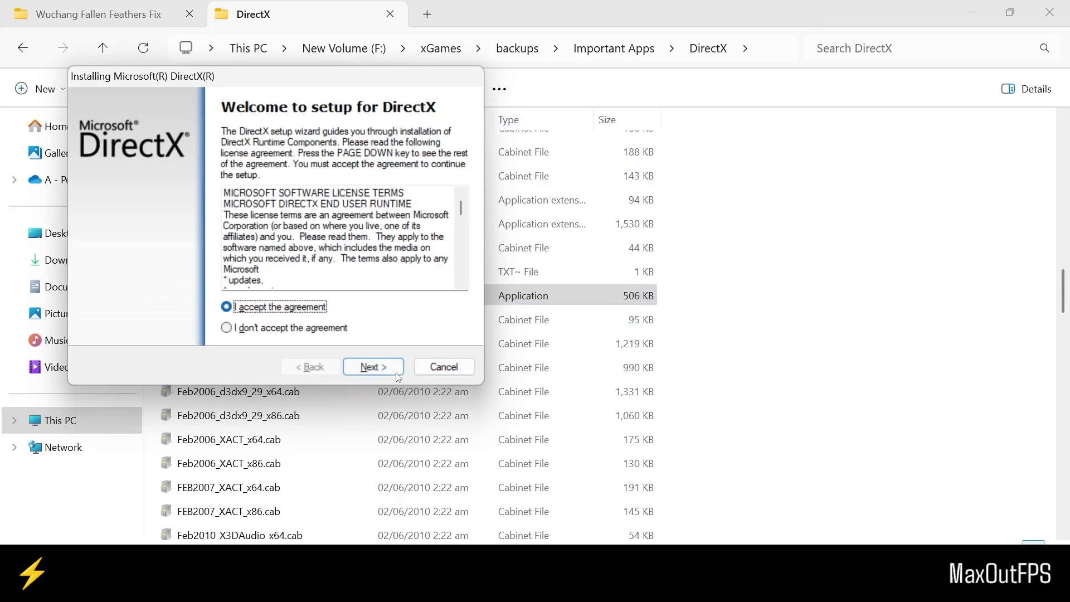
pyautogui.click(371, 367)
pyautogui.click(372, 368)
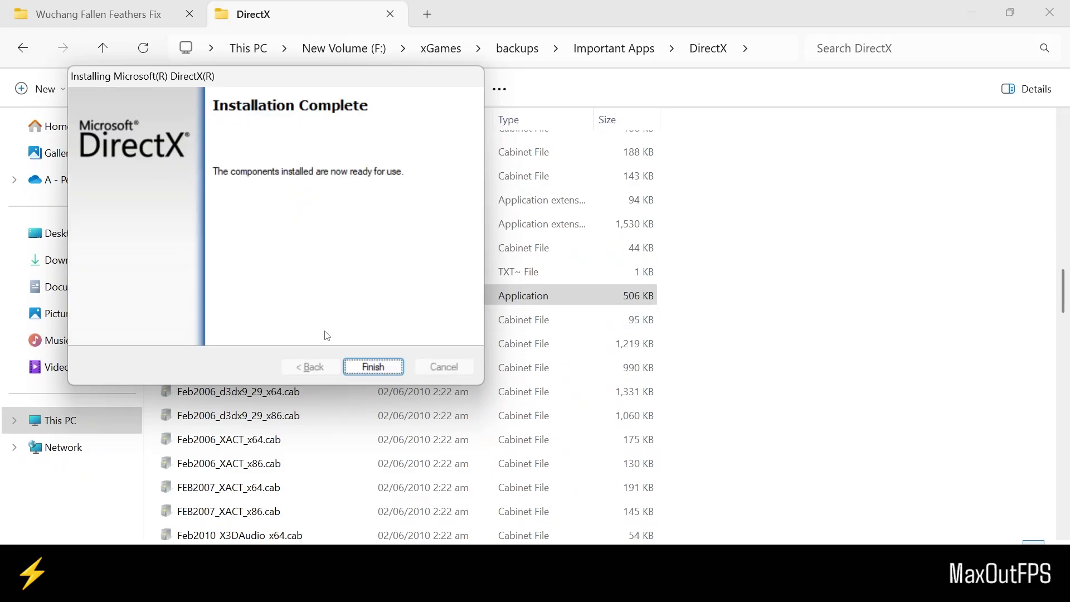
pyautogui.click(373, 366)
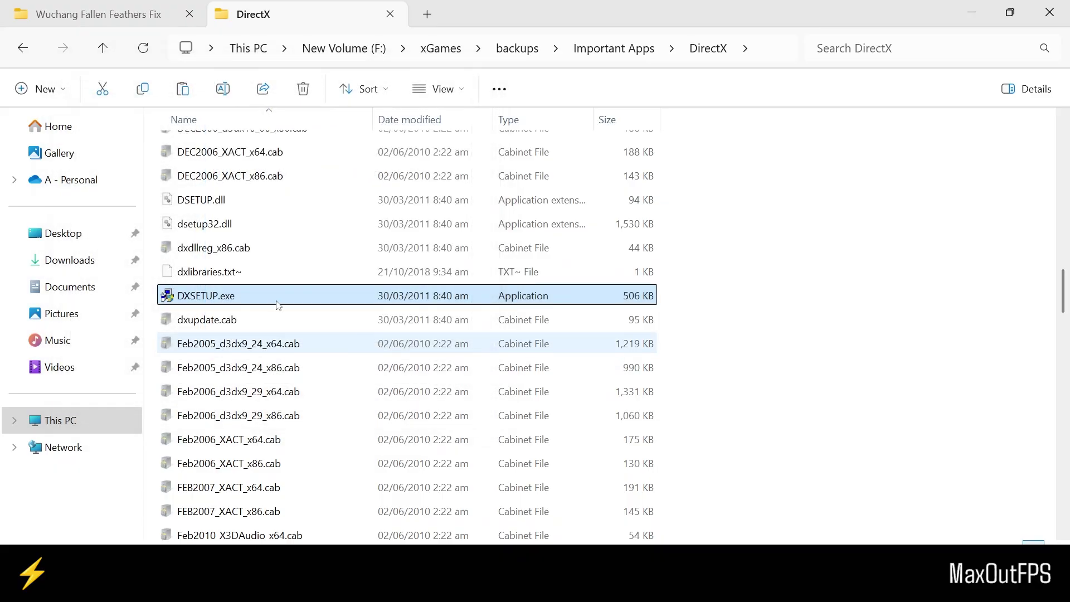
# Step: Run Visul Program.exe from the Visul Program folder and install the Visual C++ Redistributable
pyautogui.click(105, 49)
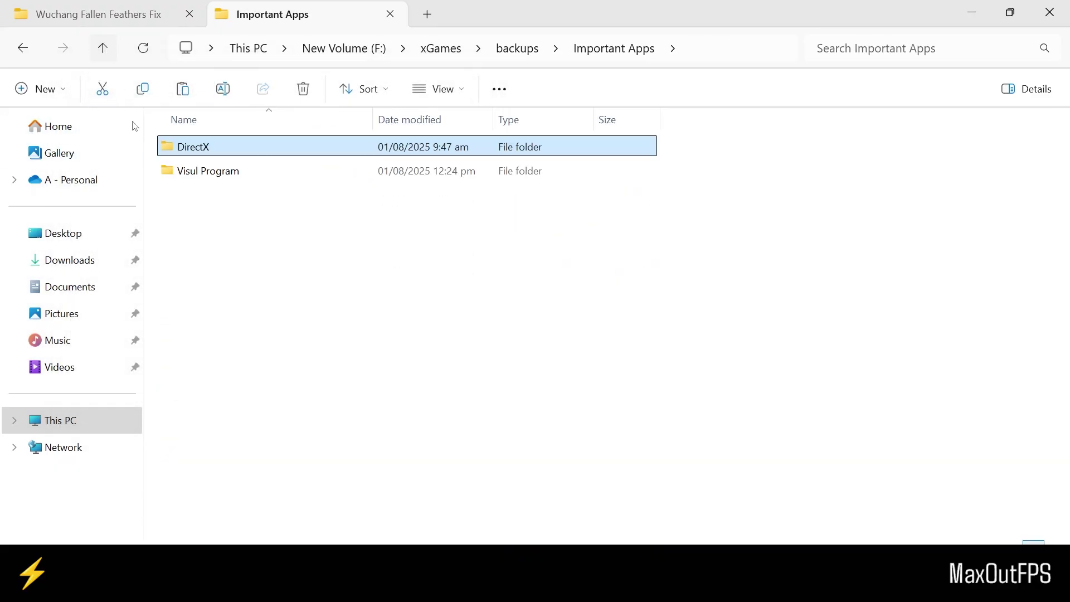
pyautogui.doubleClick(167, 171)
pyautogui.rightClick(167, 146)
pyautogui.click(206, 174)
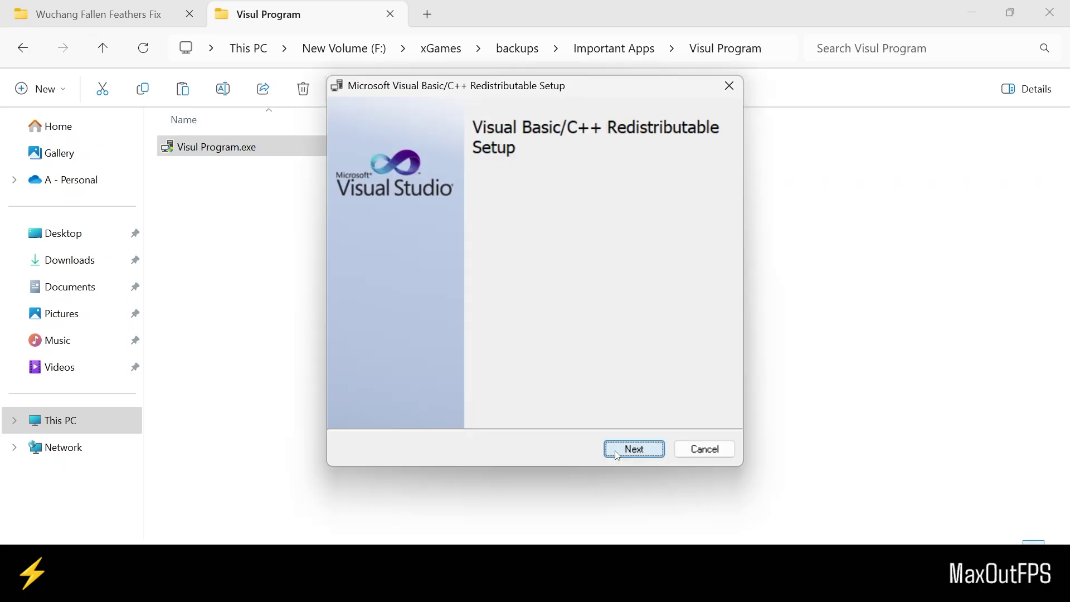
pyautogui.click(631, 446)
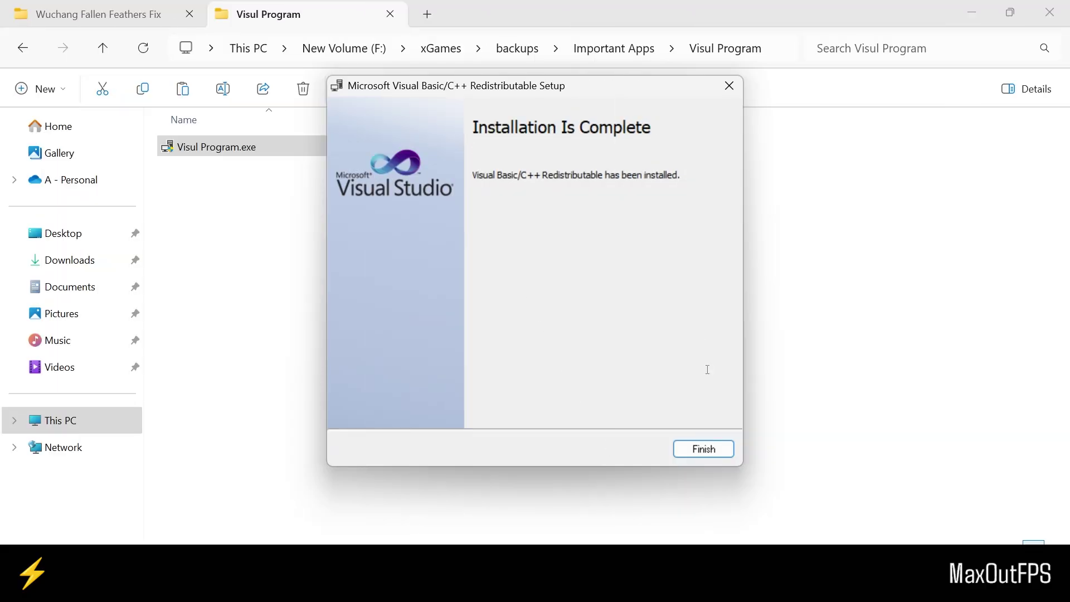
pyautogui.click(712, 454)
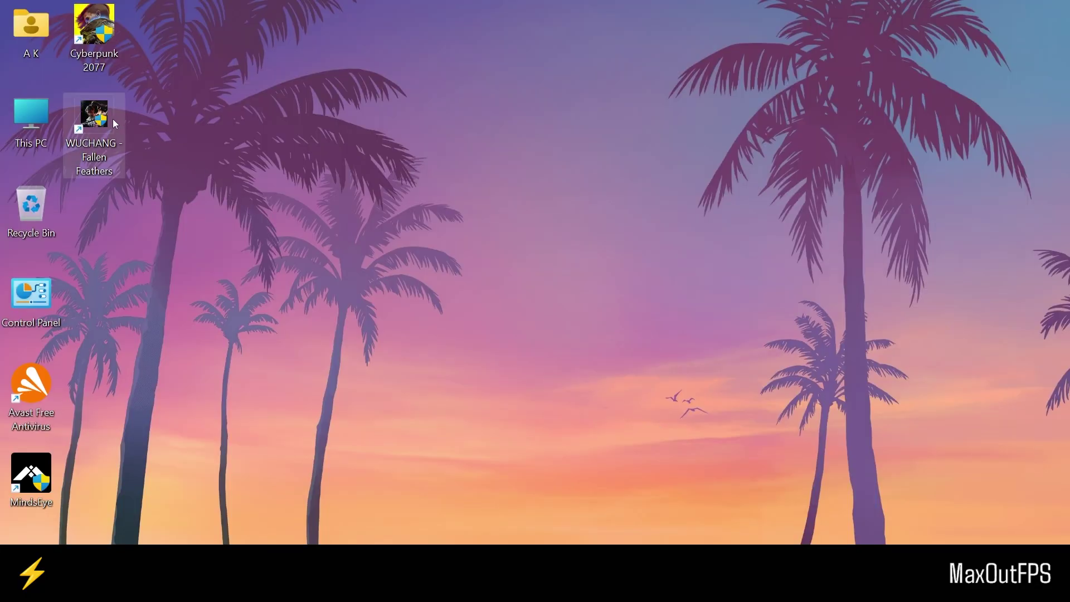
# Step: Launch WUCHANG - Fallen Feathers from its desktop shortcut
pyautogui.rightClick(106, 119)
pyautogui.click(200, 171)
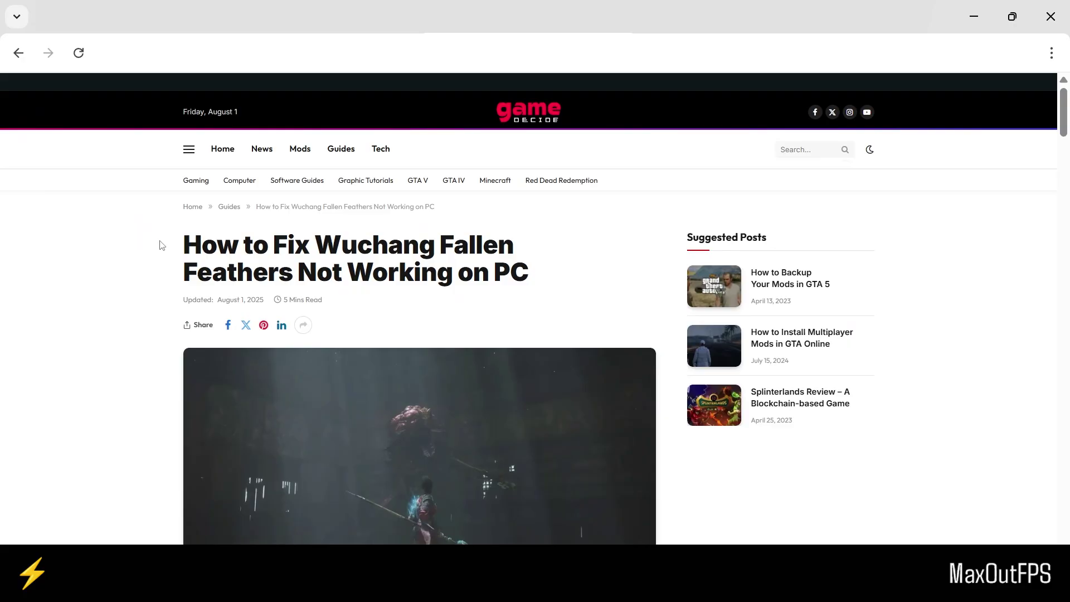
# Step: Scroll the Wuchang fix article to its Download Section and start the DOWNLOAD FIX download
pyautogui.moveTo(161, 245); pyautogui.dragTo(570, 269)
pyautogui.click(782, 261)
pyautogui.moveTo(1064, 120); pyautogui.dragTo(1065, 458)
pyautogui.moveTo(199, 199); pyautogui.dragTo(351, 206)
pyautogui.click(265, 245)
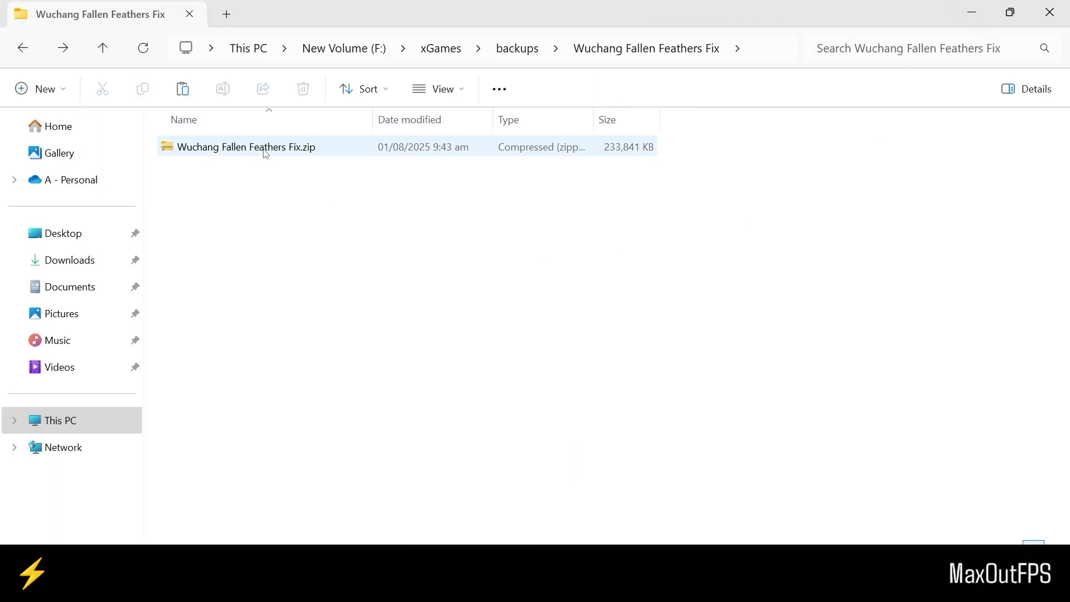
# Step: Open the WUCHANG - Fallen Feathers install folder via the desktop shortcut's Open file location
pyautogui.click(266, 148)
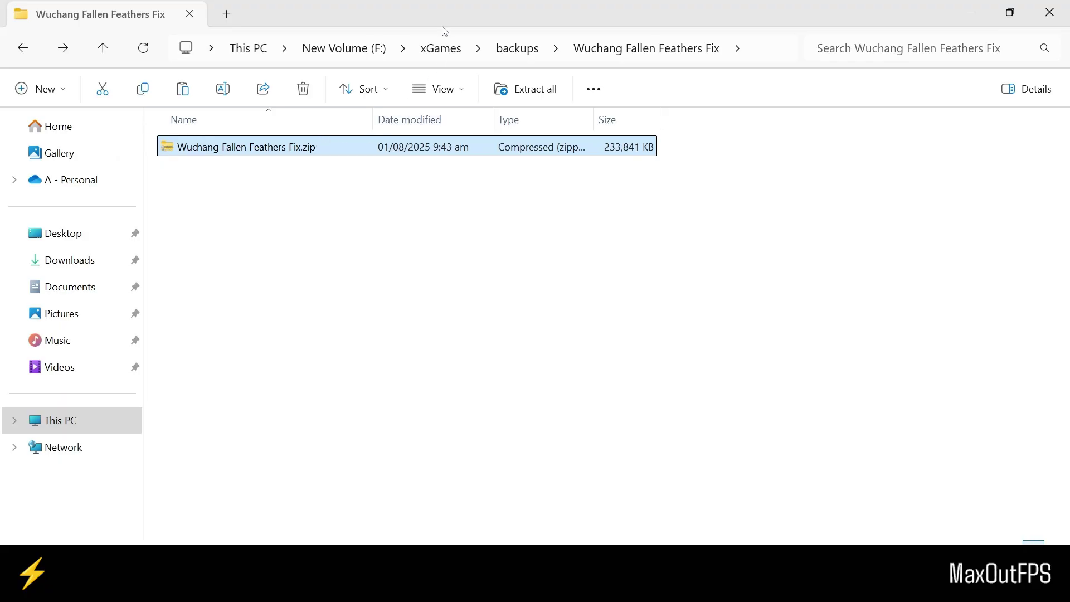
pyautogui.moveTo(444, 15); pyautogui.dragTo(1069, 267)
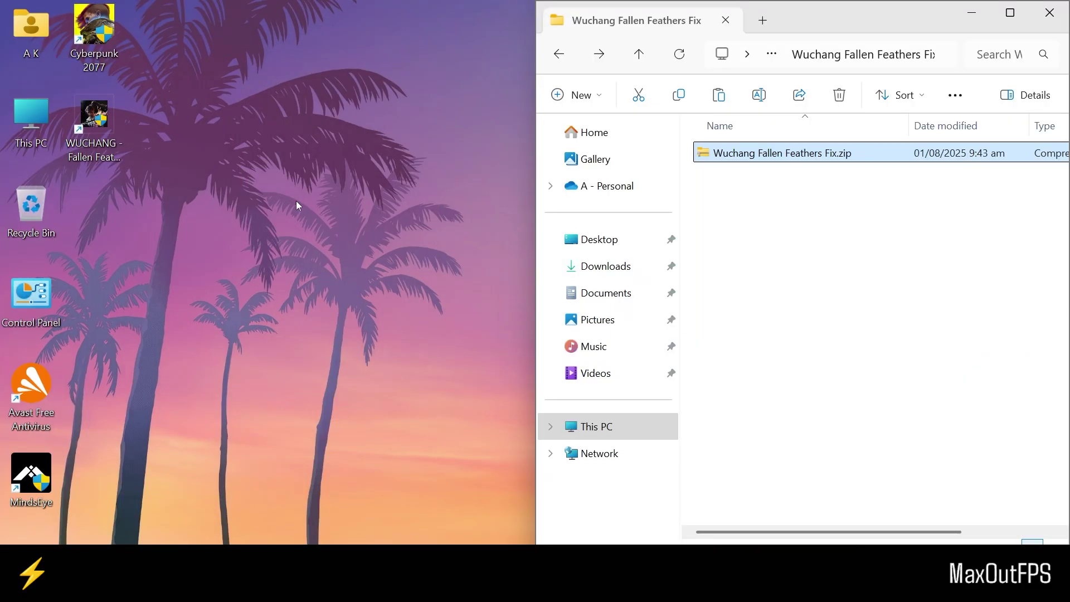
pyautogui.rightClick(101, 125)
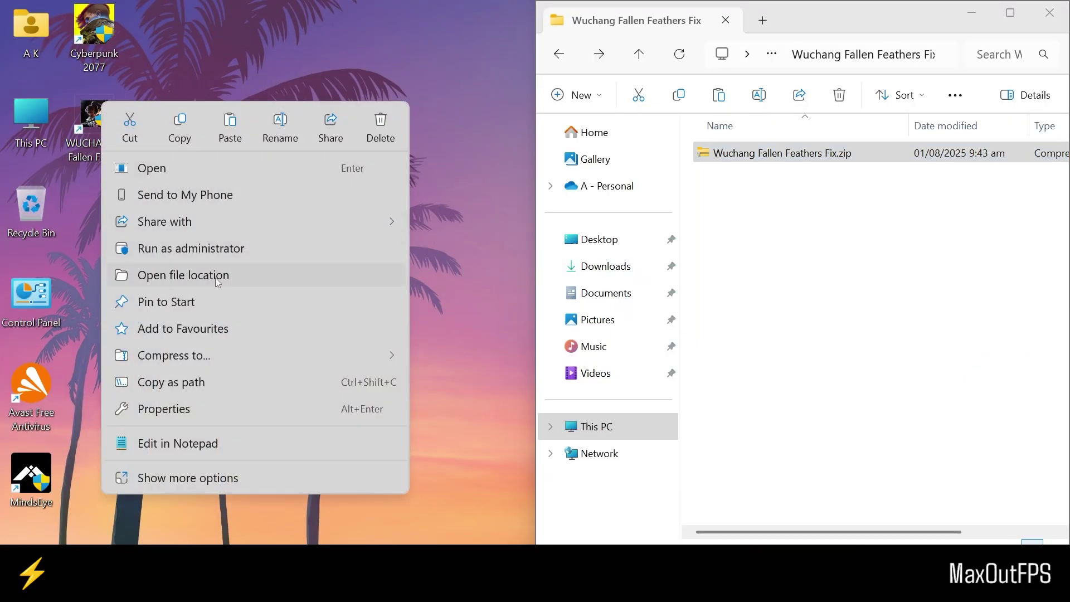
pyautogui.click(215, 277)
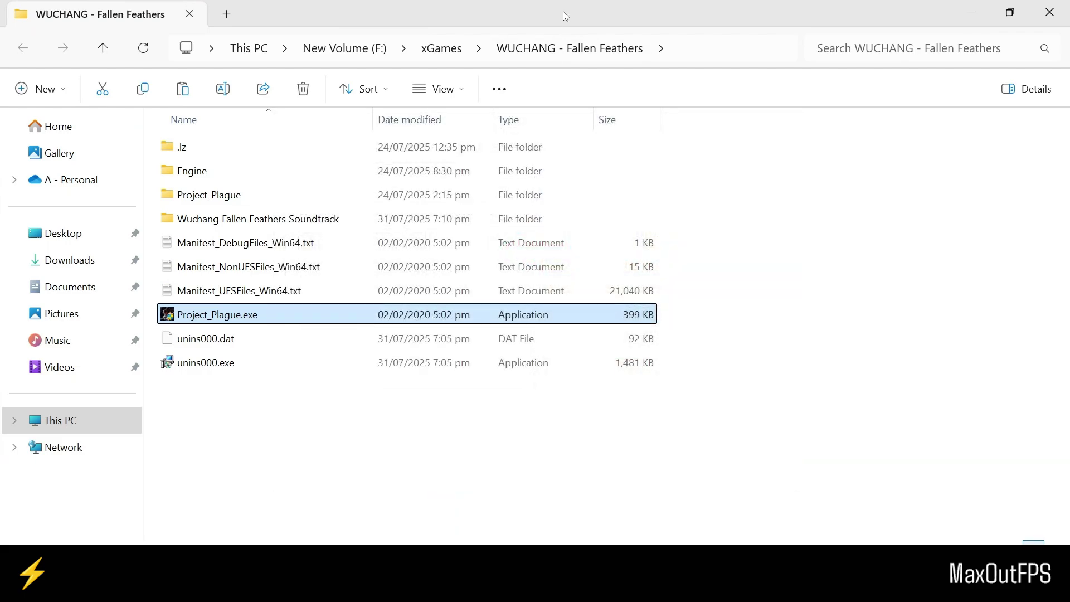
# Step: Dock the game folder left and open Wuchang Fallen Feathers Fix.zip in 7-Zip on the right
pyautogui.moveTo(563, 11); pyautogui.dragTo(1, 232)
pyautogui.click(711, 157)
pyautogui.rightClick(705, 154)
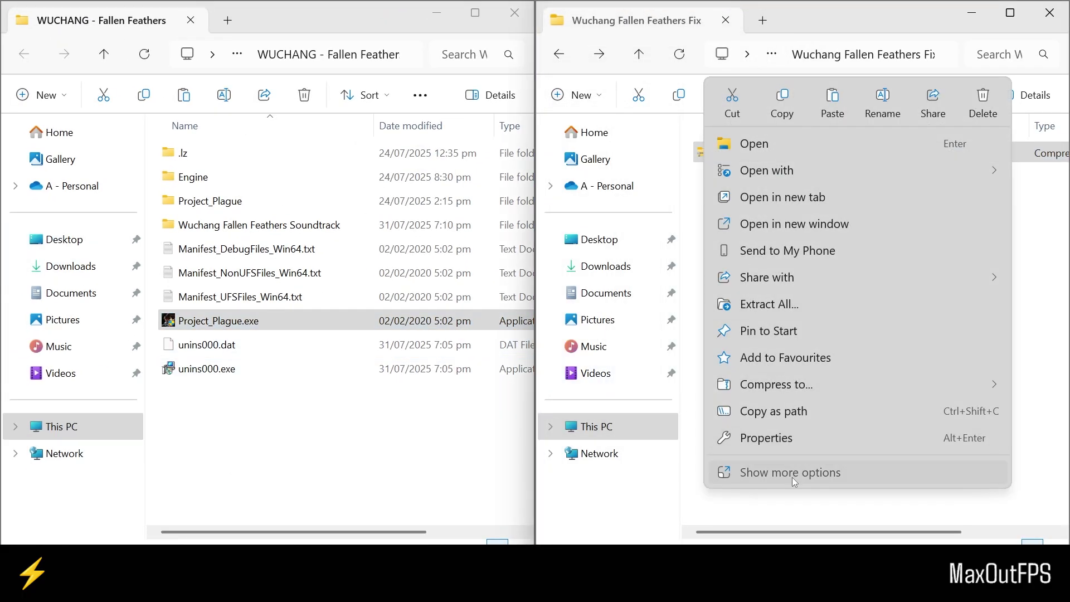
pyautogui.click(792, 478)
pyautogui.moveTo(724, 268)
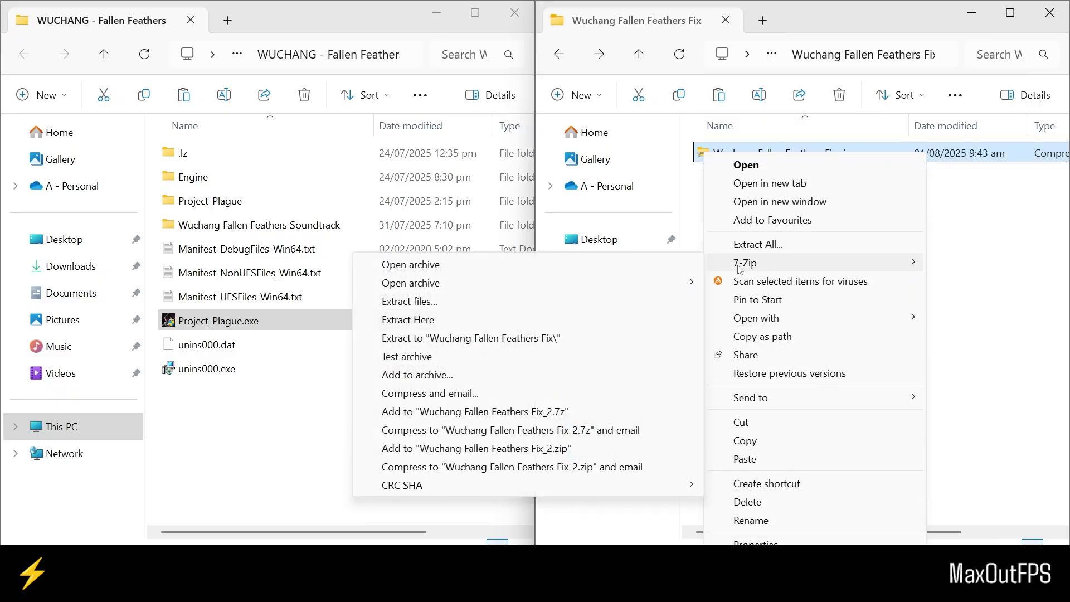
pyautogui.click(466, 269)
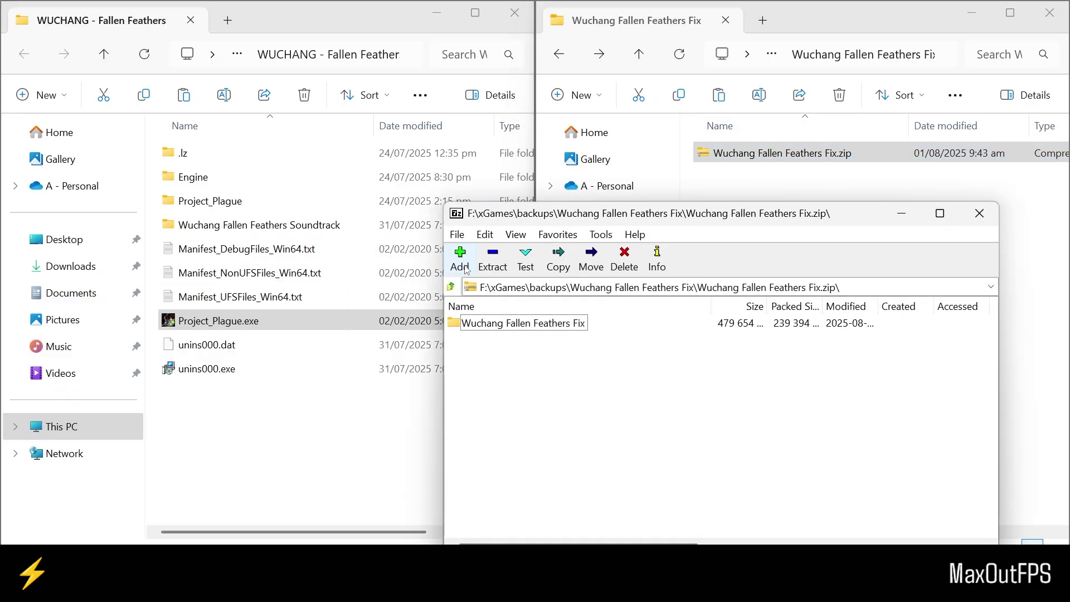
pyautogui.moveTo(763, 220); pyautogui.dragTo(1066, 295)
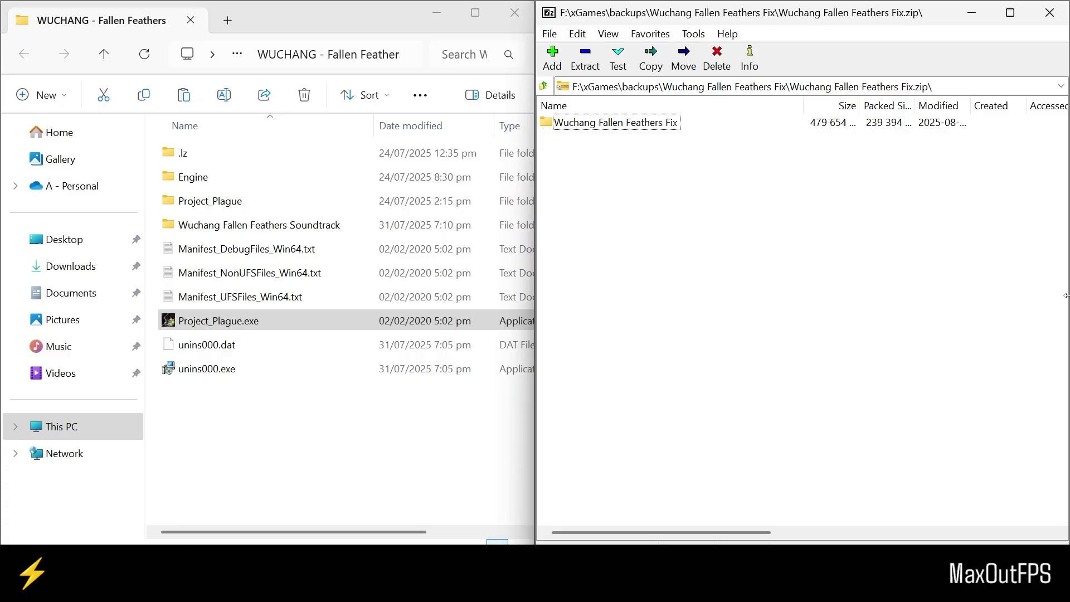
# Step: Drag Binaries, Content and Plugins from fix folder 1 into Engine, replacing the existing files
pyautogui.doubleClick(549, 122)
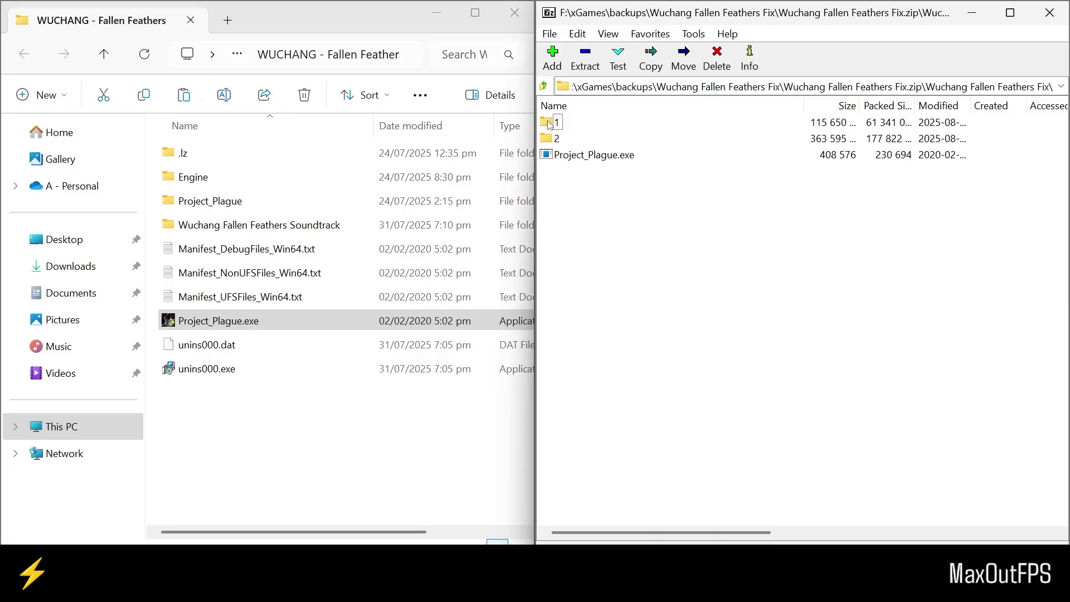
pyautogui.doubleClick(550, 123)
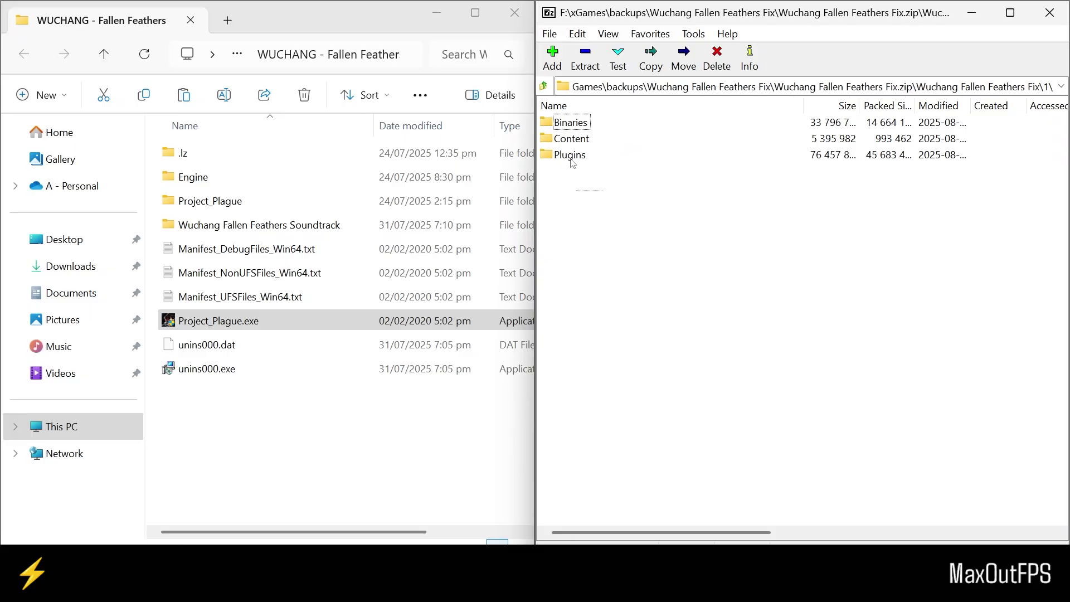
pyautogui.moveTo(571, 160); pyautogui.dragTo(549, 124)
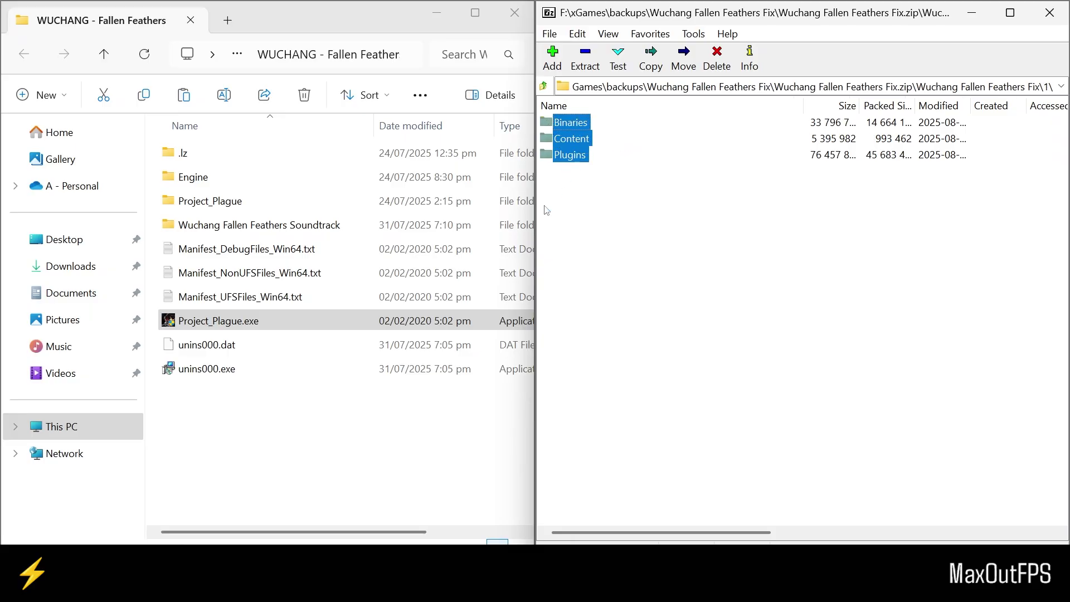
pyautogui.doubleClick(173, 179)
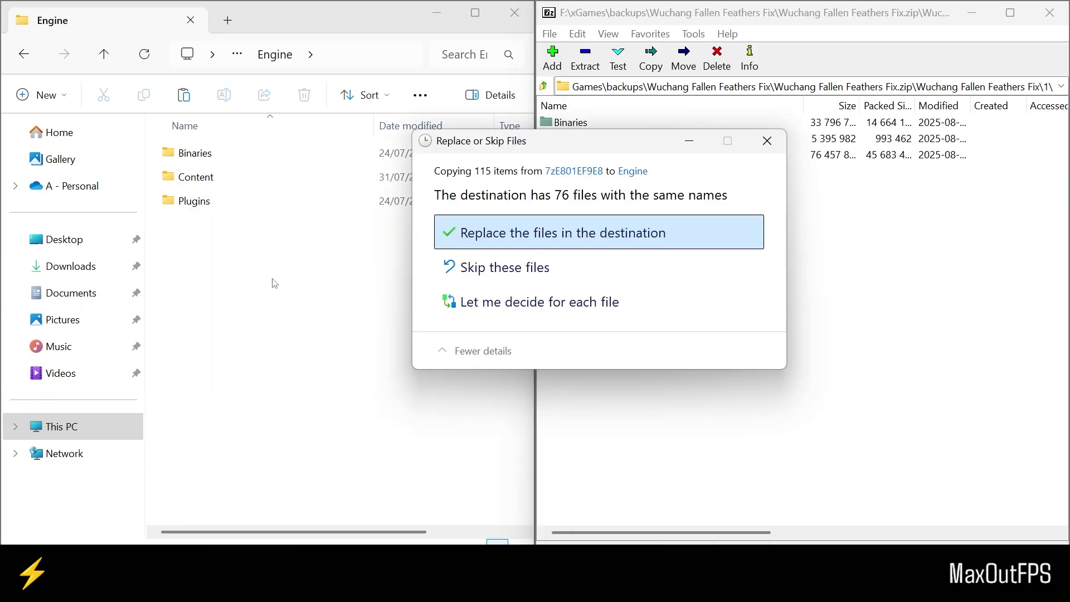
pyautogui.click(510, 232)
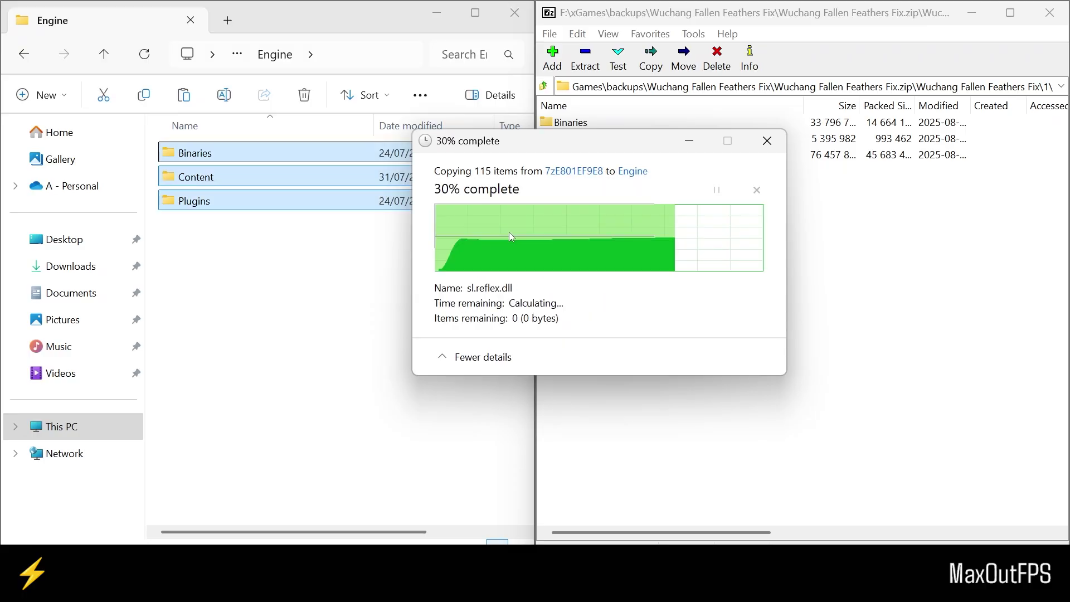
pyautogui.click(543, 86)
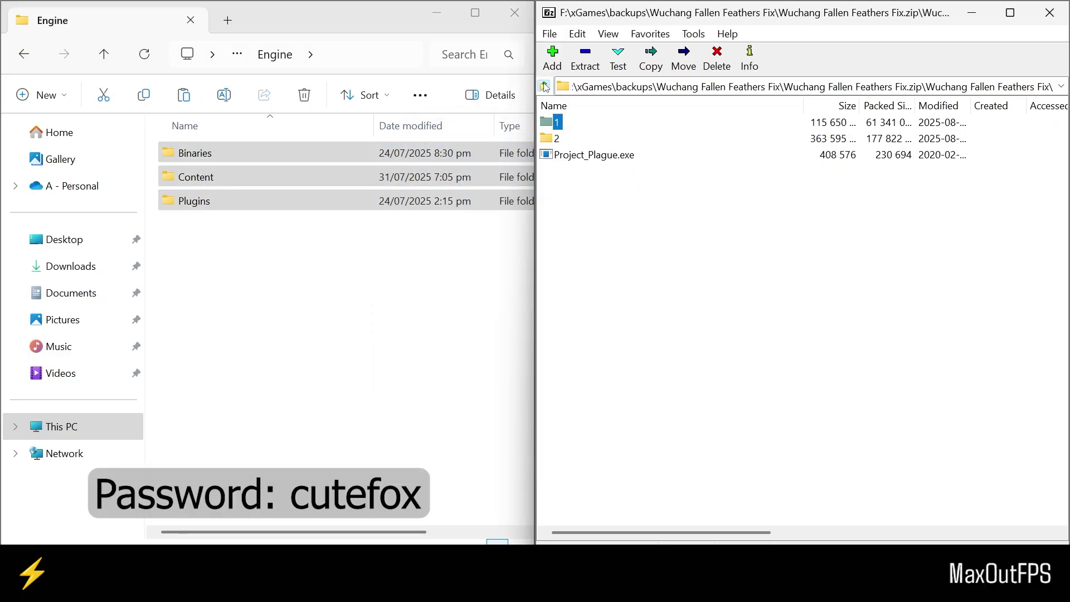
# Step: Drag Binaries, Config and Plugins from fix folder 2 into Project_Plague, replacing the existing files
pyautogui.doubleClick(550, 139)
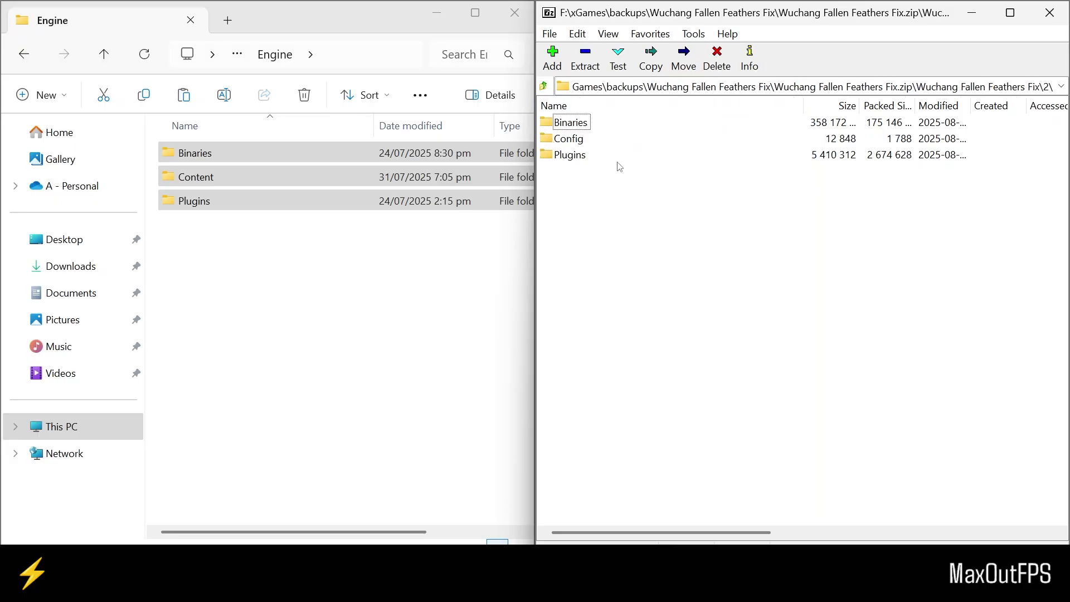
pyautogui.click(102, 56)
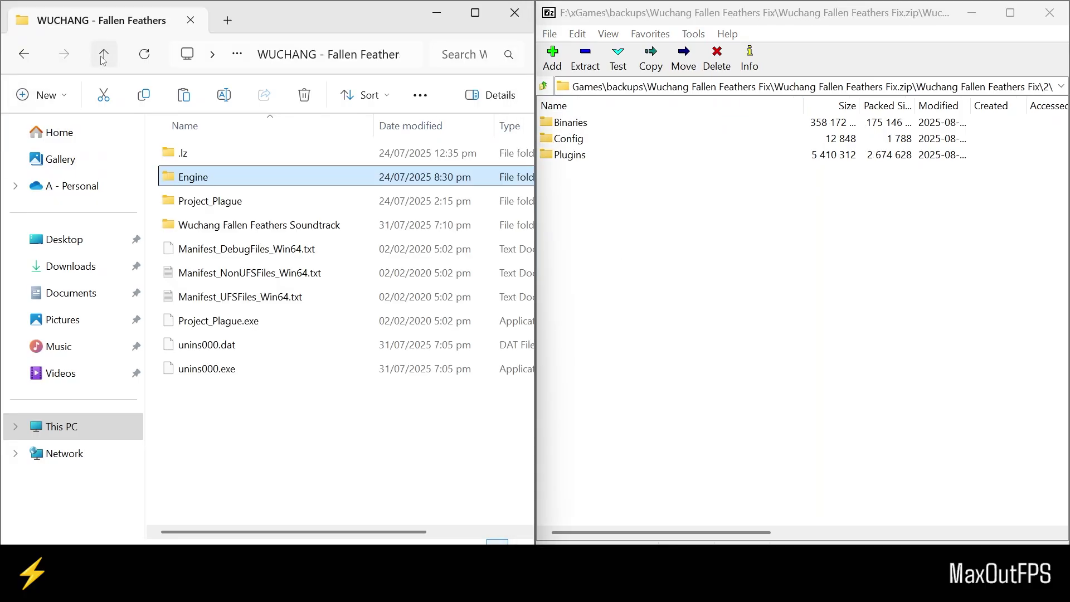
pyautogui.click(168, 203)
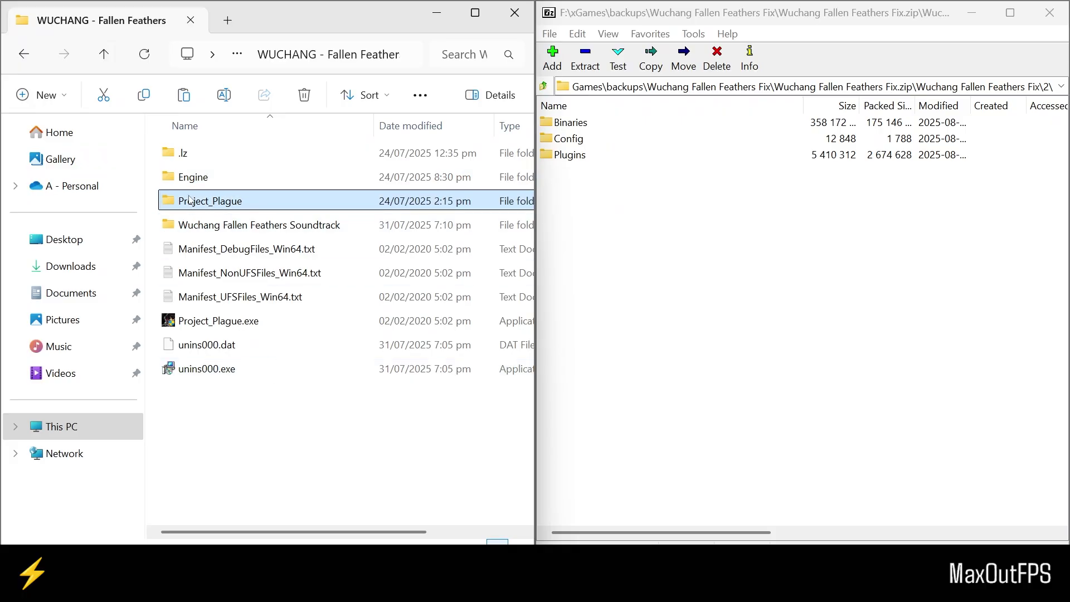
pyautogui.doubleClick(171, 201)
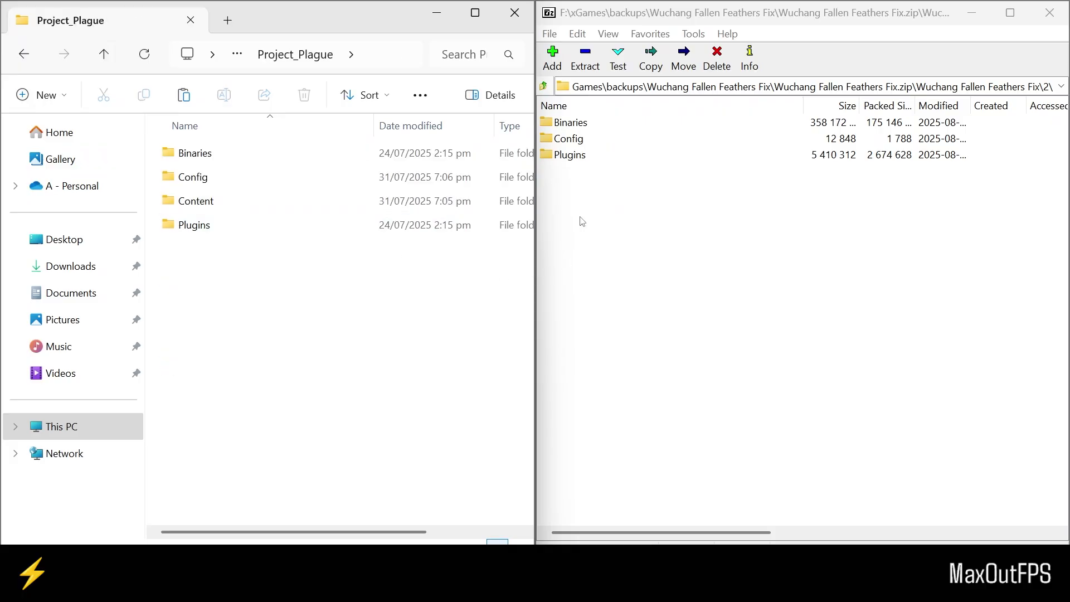
pyautogui.moveTo(581, 199); pyautogui.dragTo(290, 327)
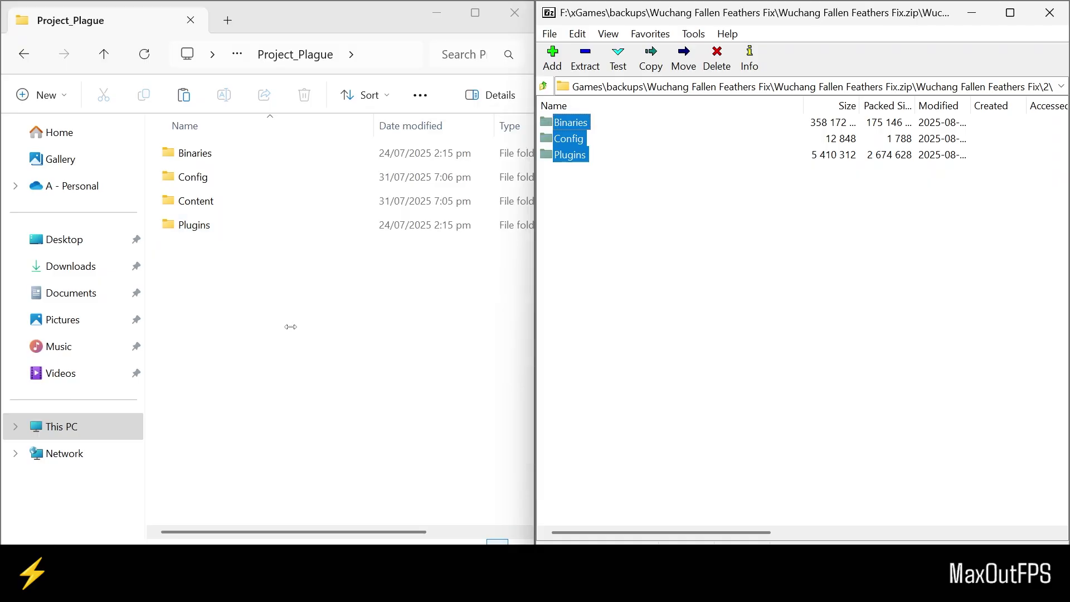
pyautogui.click(490, 234)
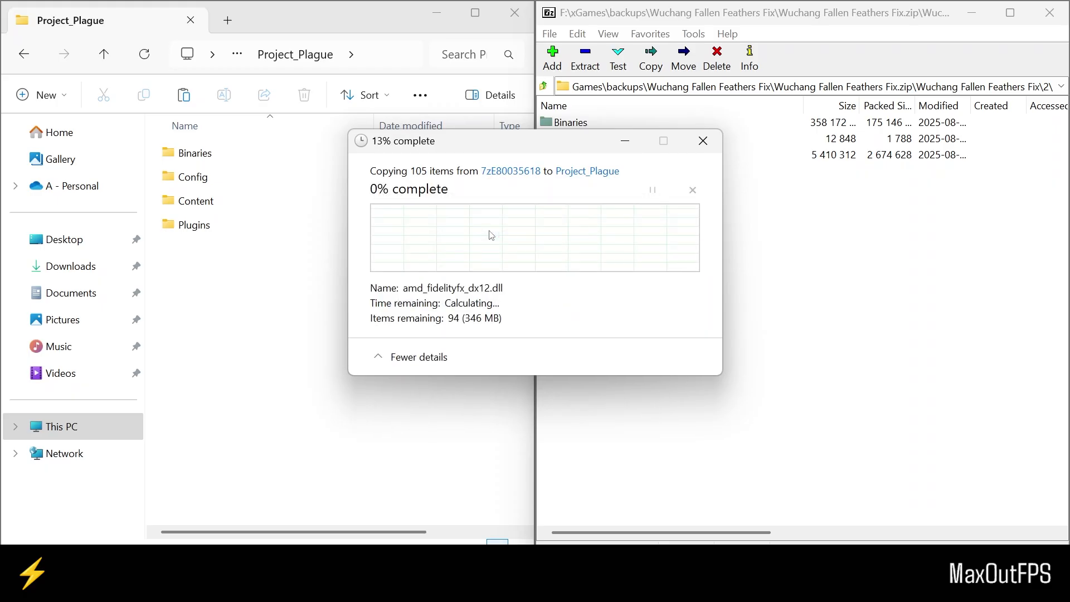
# Step: Drag the patched Project_Plague.exe into the main WUCHANG folder, overwriting the original executable
pyautogui.click(544, 87)
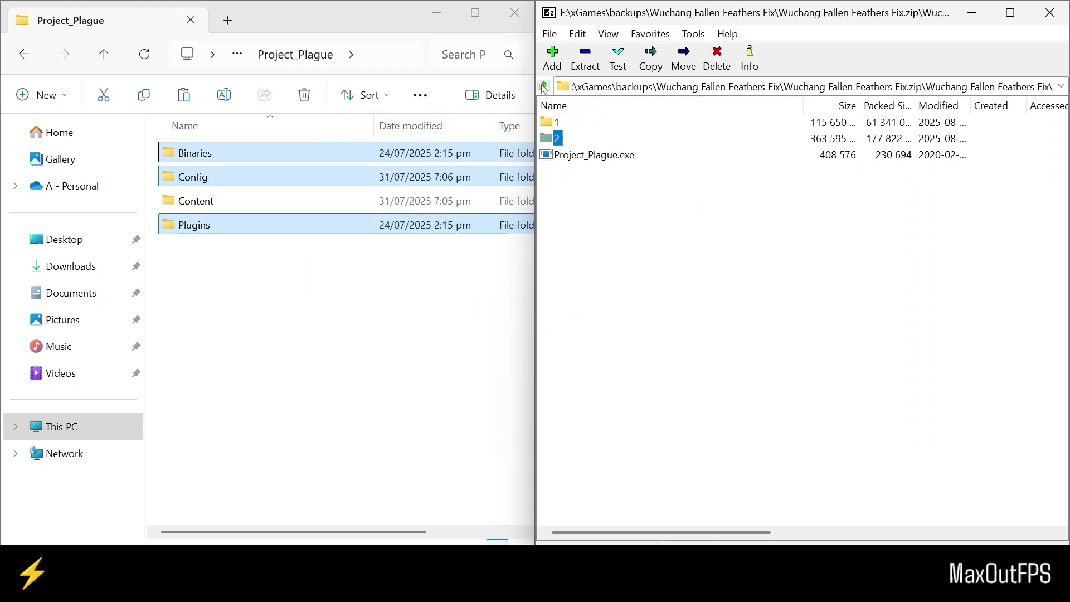
pyautogui.click(559, 157)
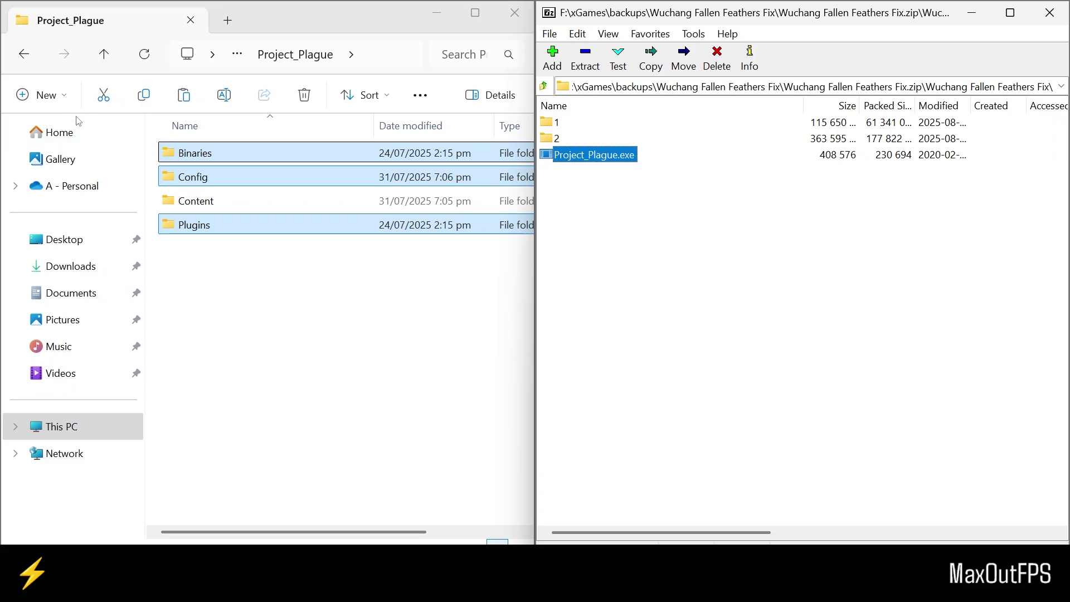
pyautogui.click(104, 56)
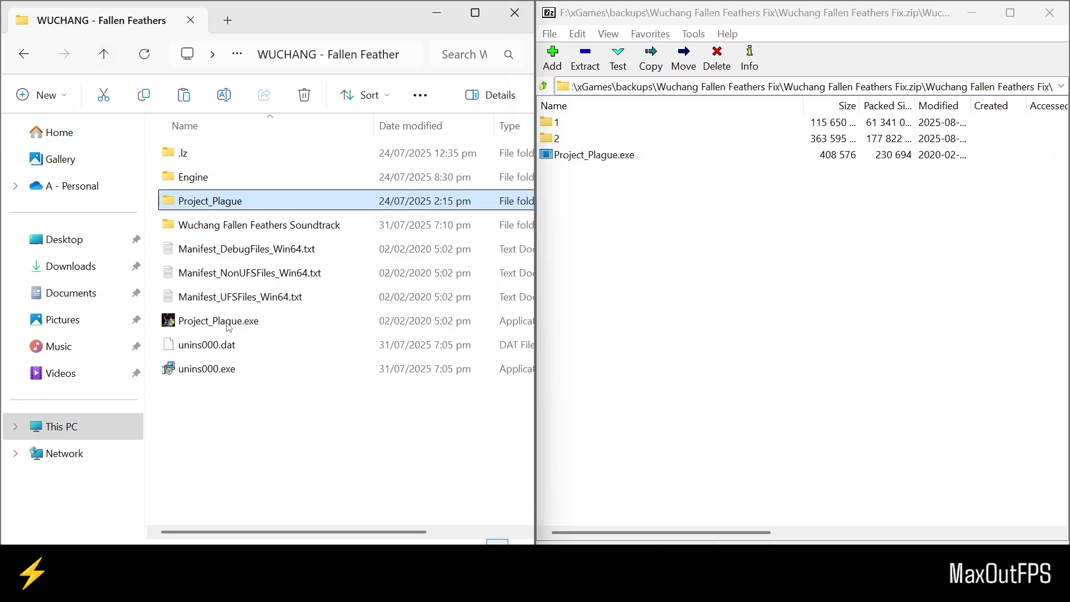
pyautogui.click(241, 322)
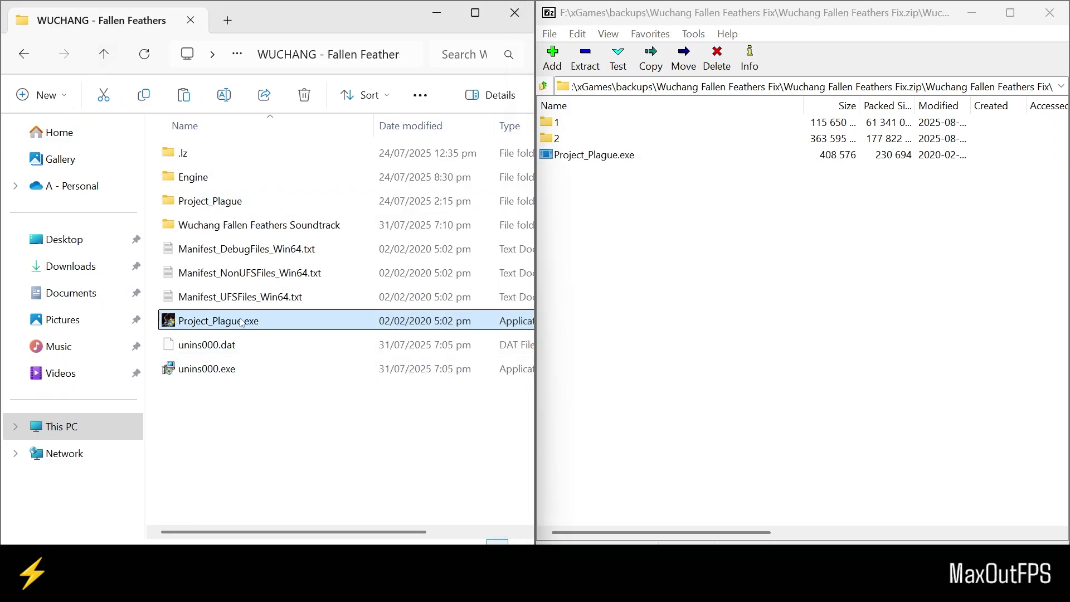
pyautogui.click(549, 160)
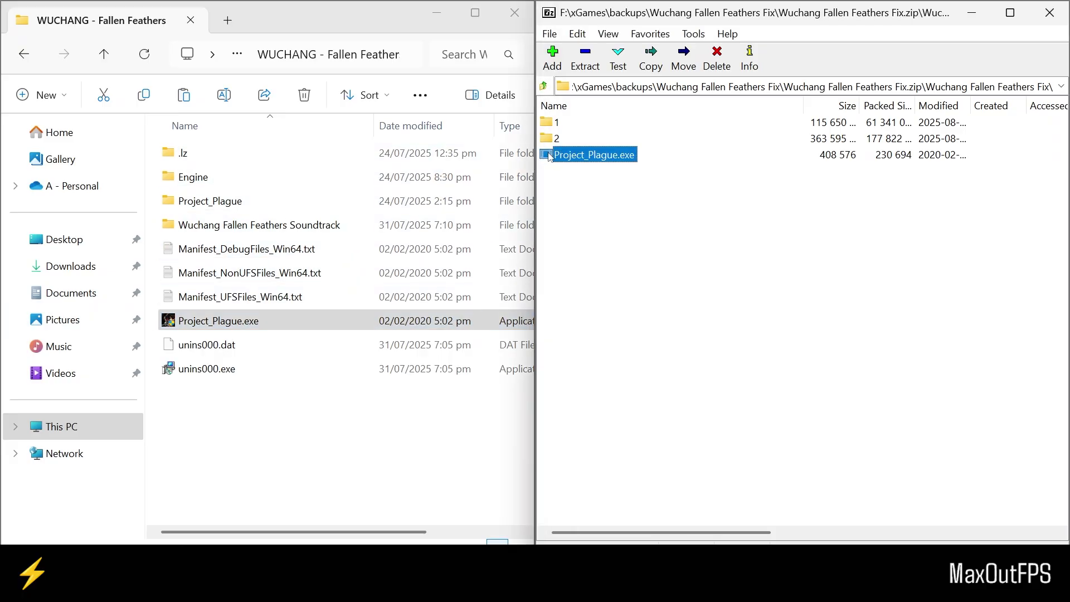
pyautogui.moveTo(549, 156); pyautogui.dragTo(315, 452)
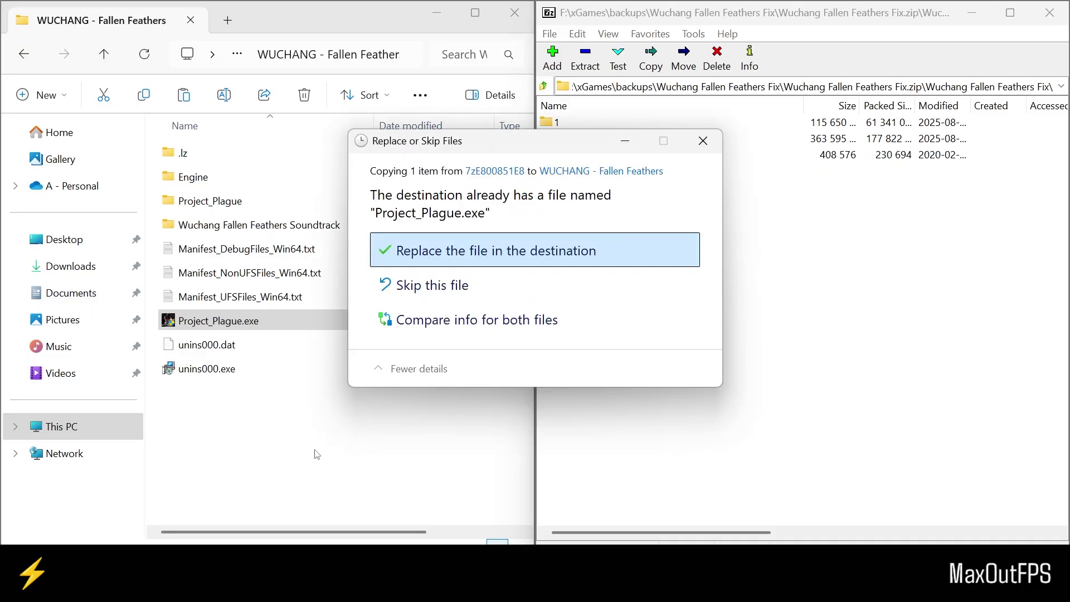
pyautogui.click(460, 248)
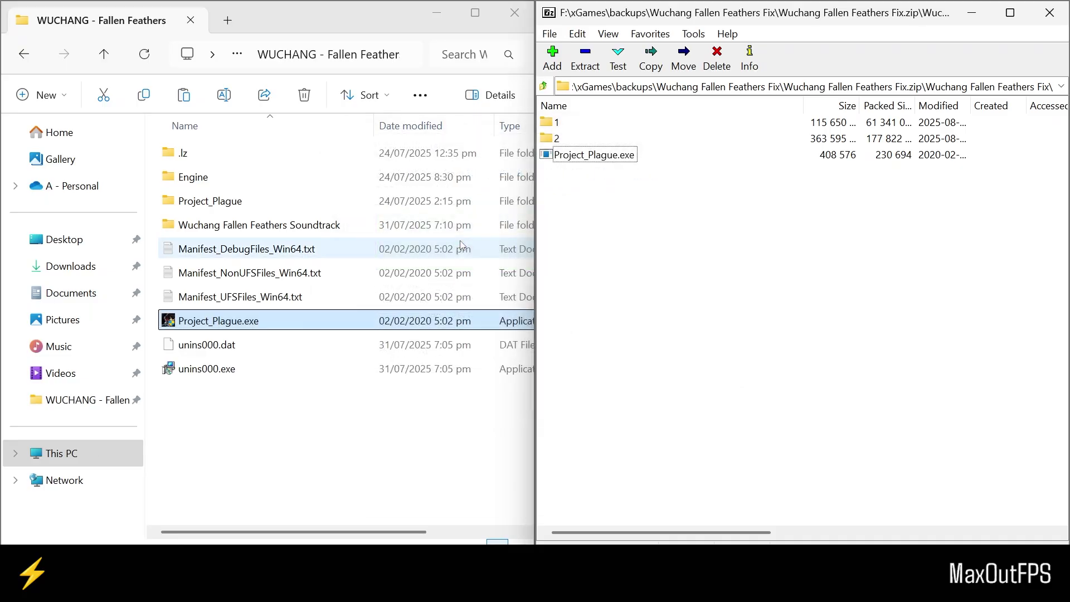